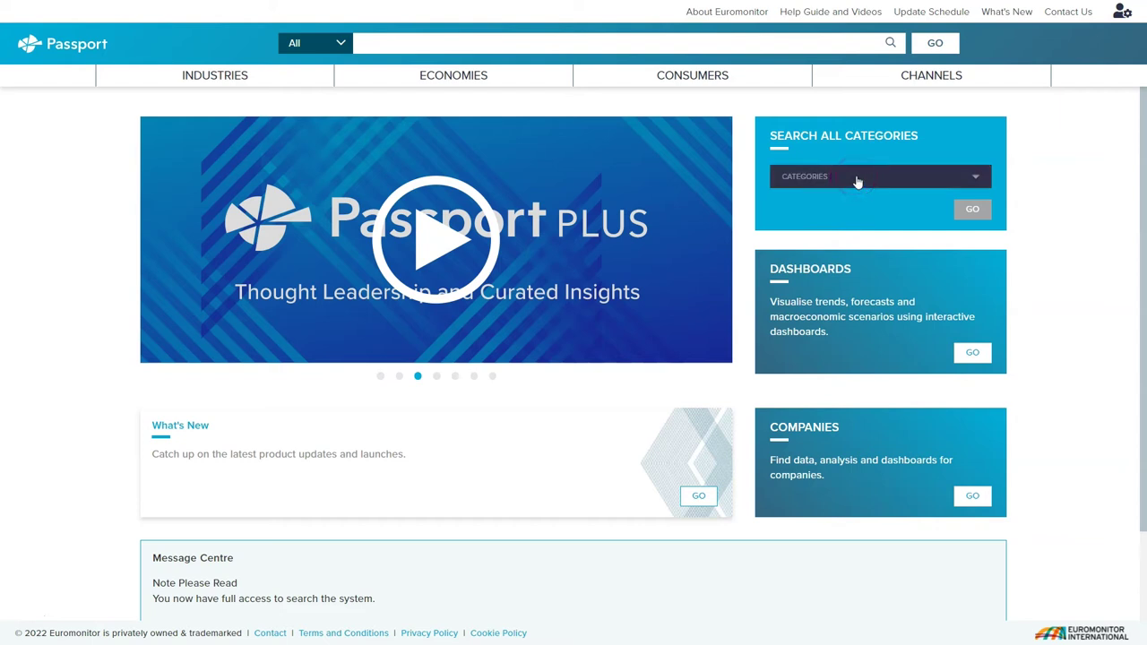
Browse all Industries categories and expand Travel under Services to show its five subcategories.
click(857, 182)
click(830, 201)
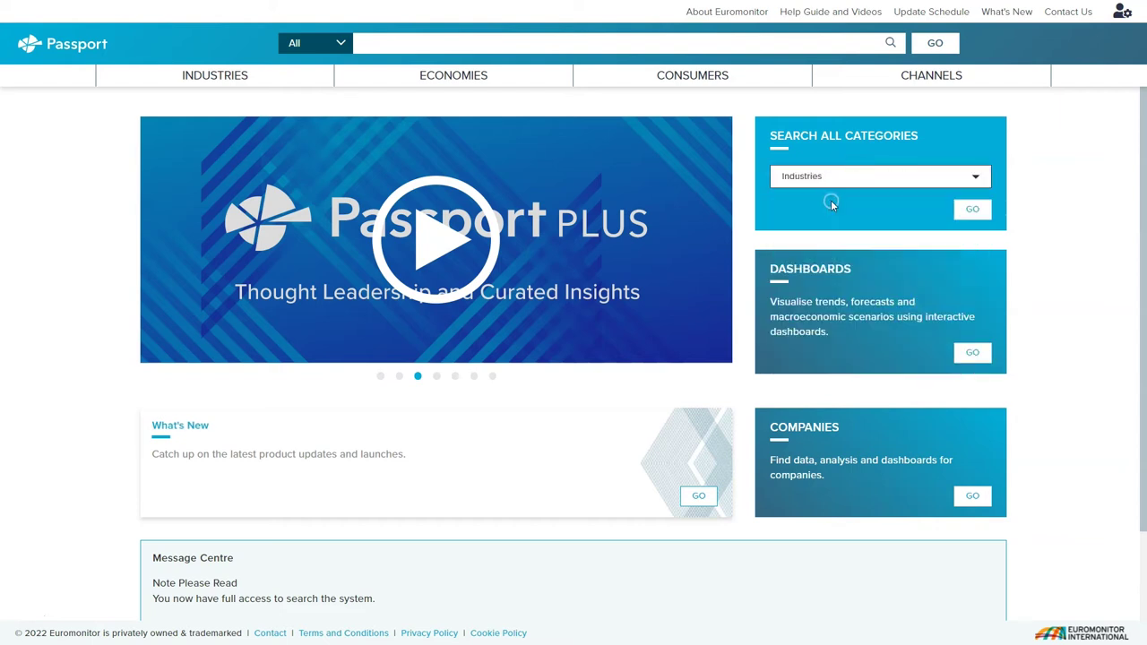
click(969, 213)
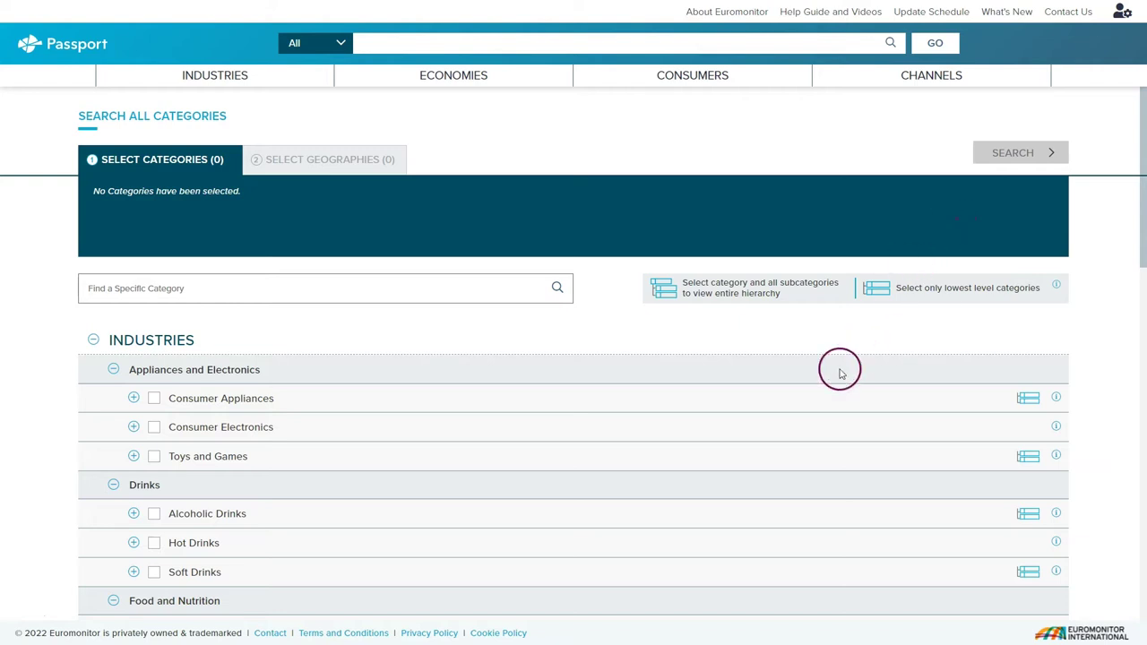
scroll(789, 383, down, 8)
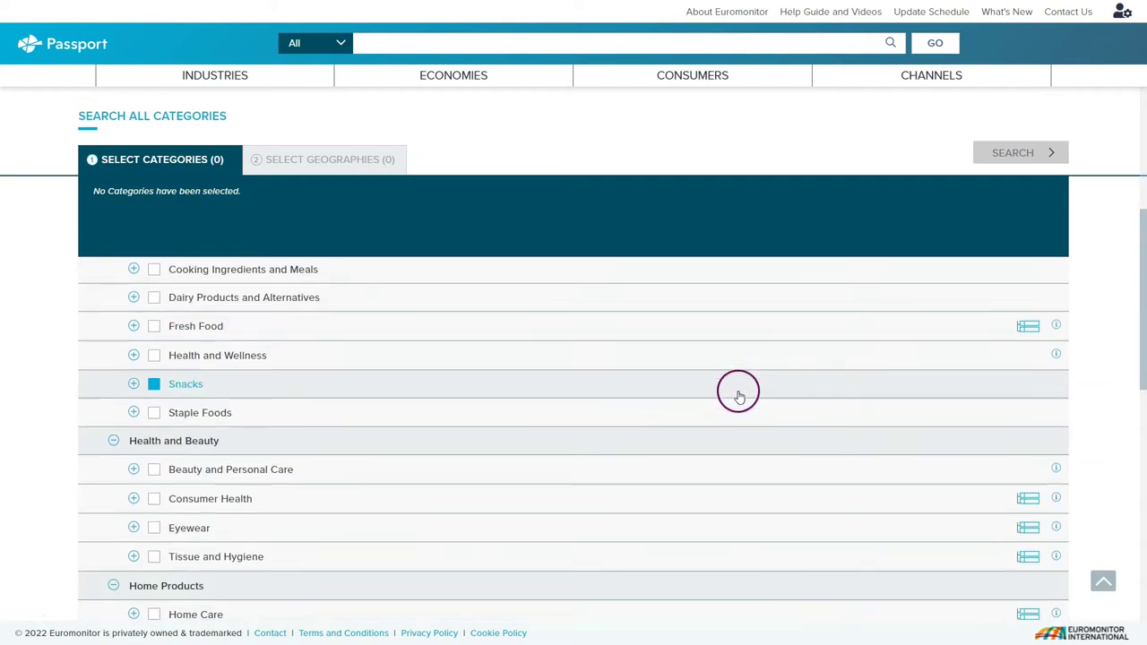
scroll(738, 394, down, 3)
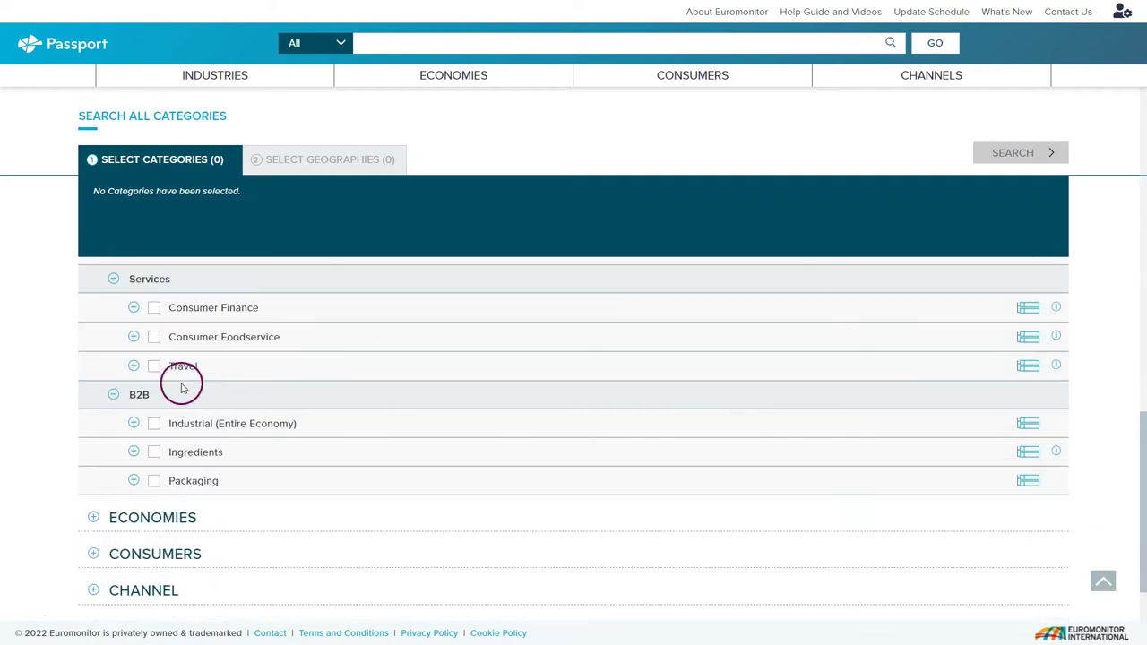
click(132, 367)
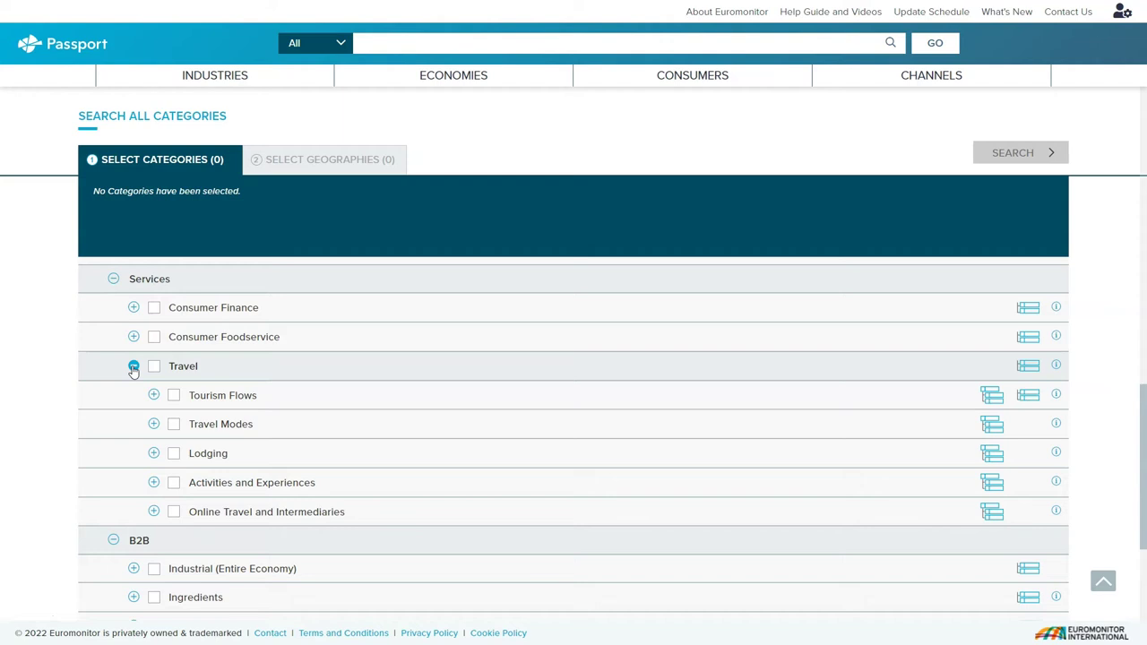
Select Tourism Flows, Travel Modes and all their subcategories toward the 21 Travel categories.
click(173, 396)
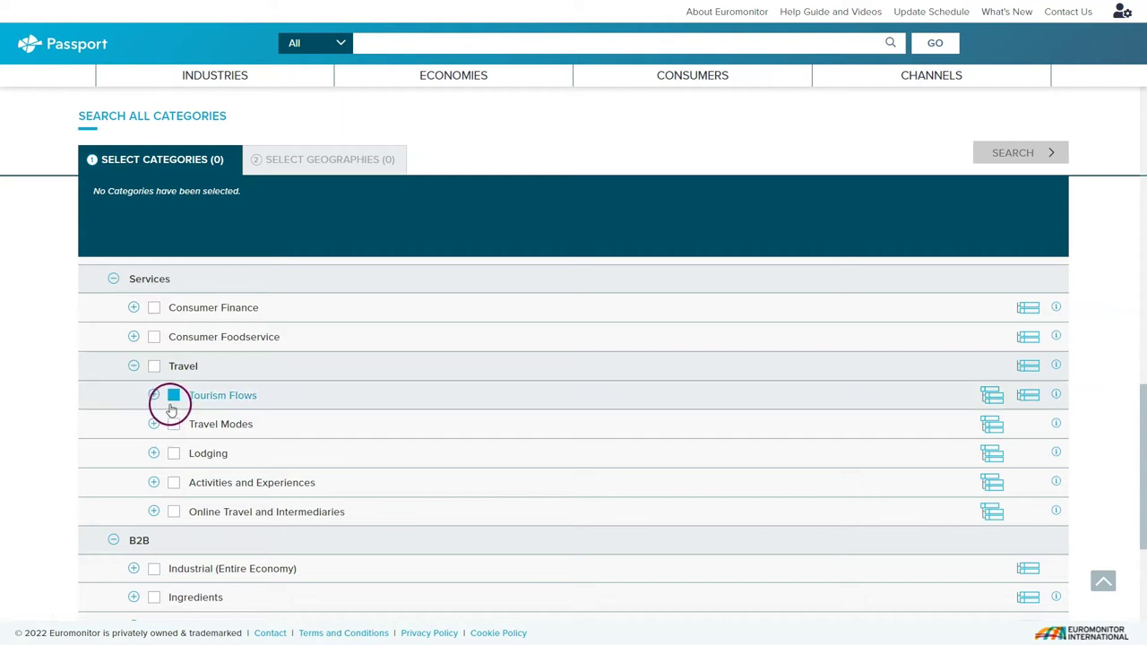
click(173, 424)
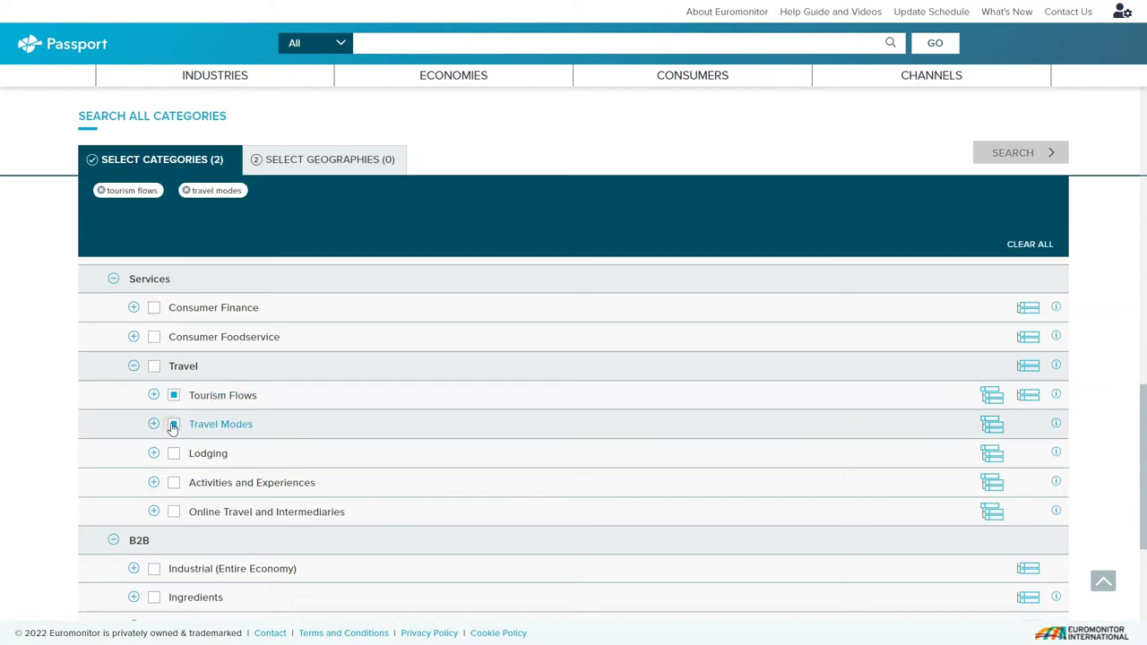
click(994, 397)
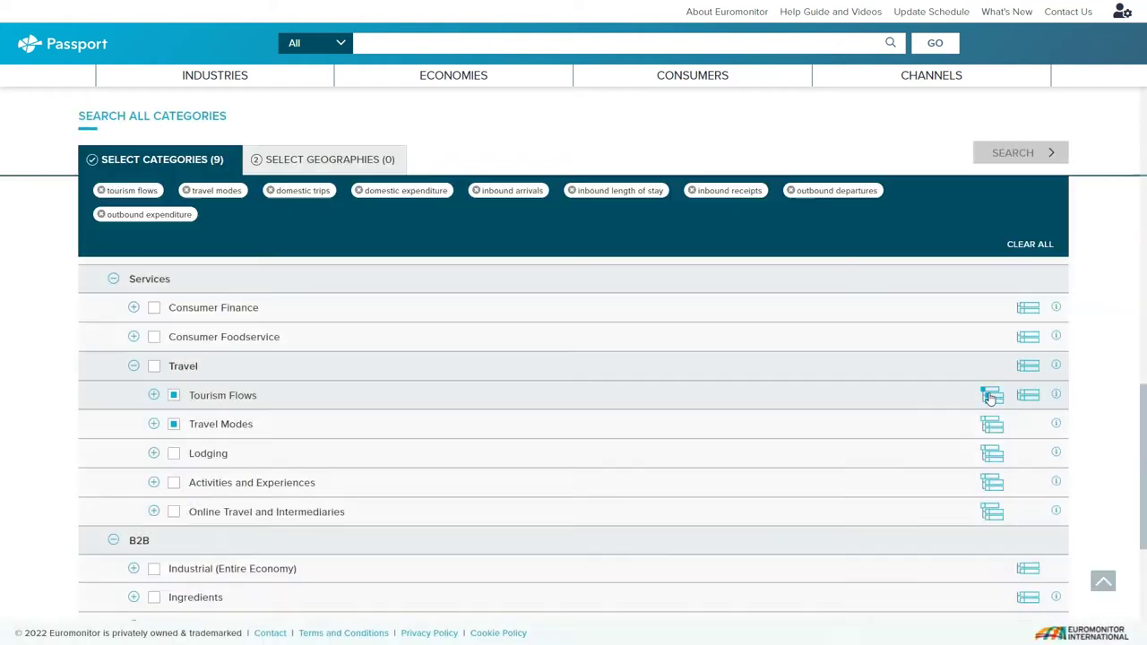
click(255, 394)
click(153, 395)
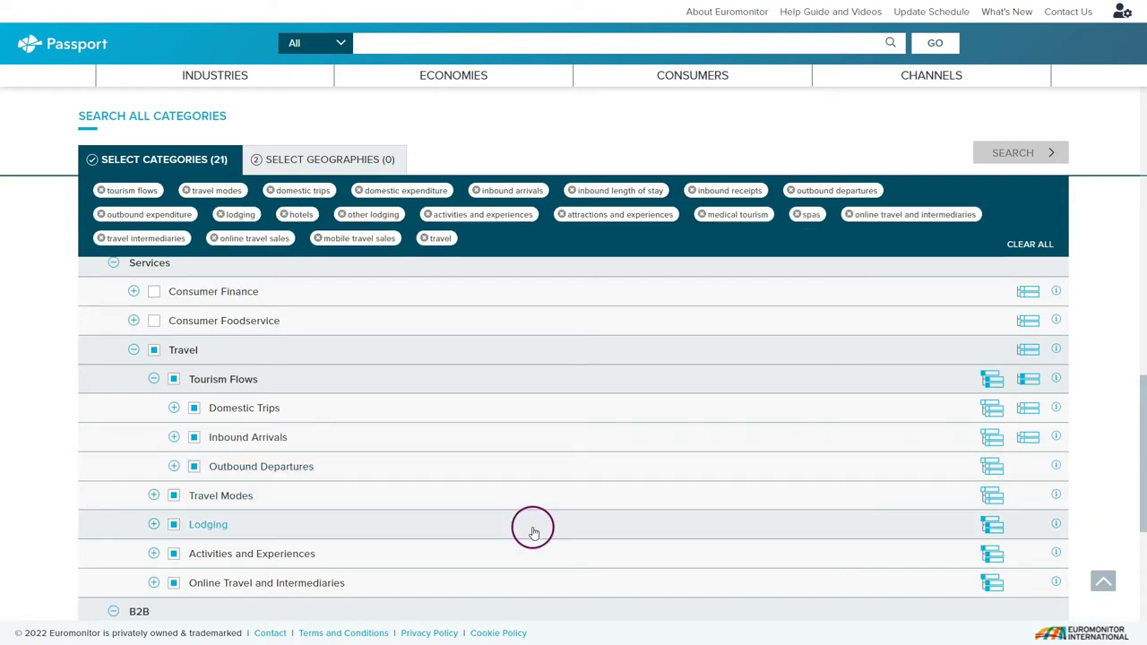
scroll(530, 527, down, 3)
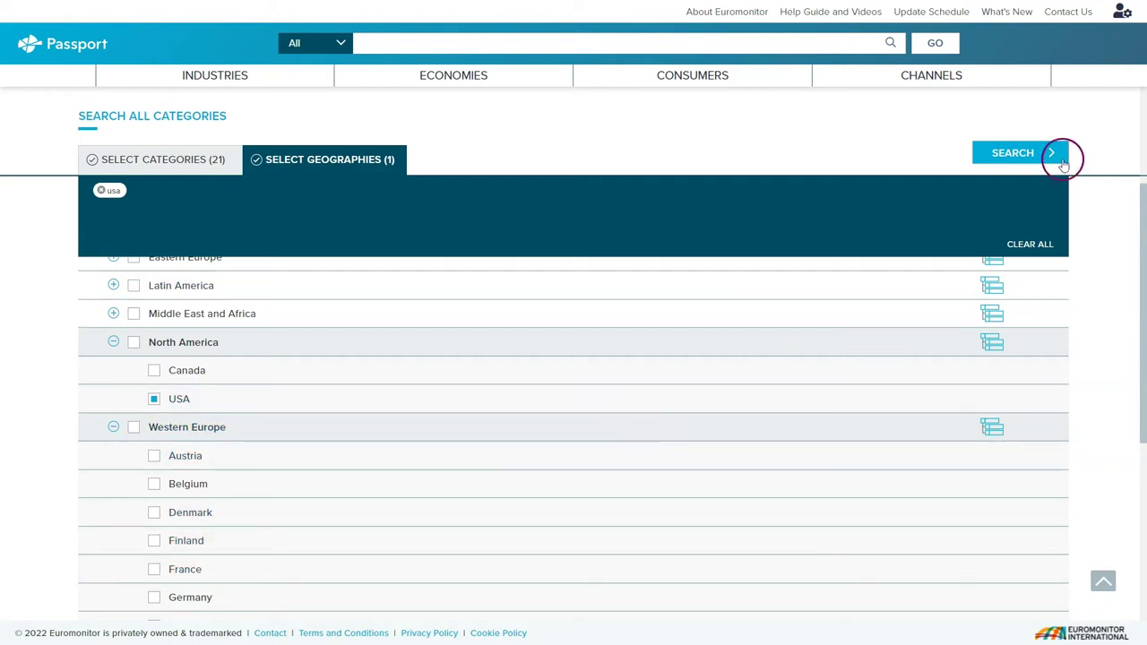
Run the search for the 21 travel categories in USA.
click(1022, 153)
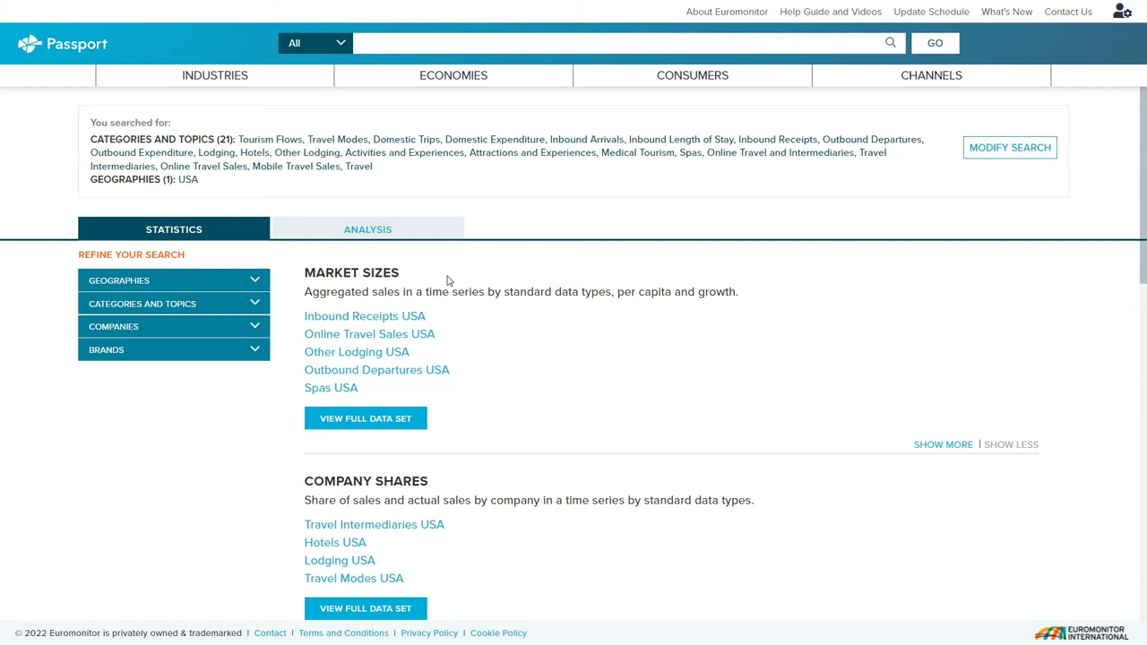
Switch the USA travel results to Analysis and browse reports such as Lodging in the US.
click(438, 231)
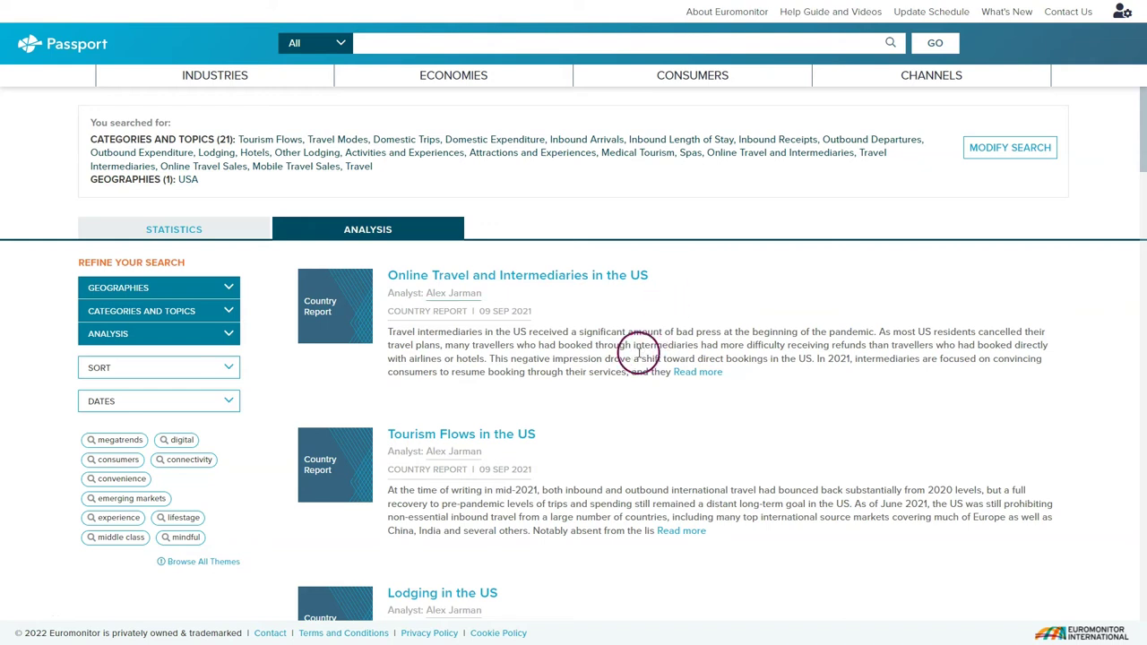
scroll(636, 352, down, 2)
scroll(636, 352, down, 2)
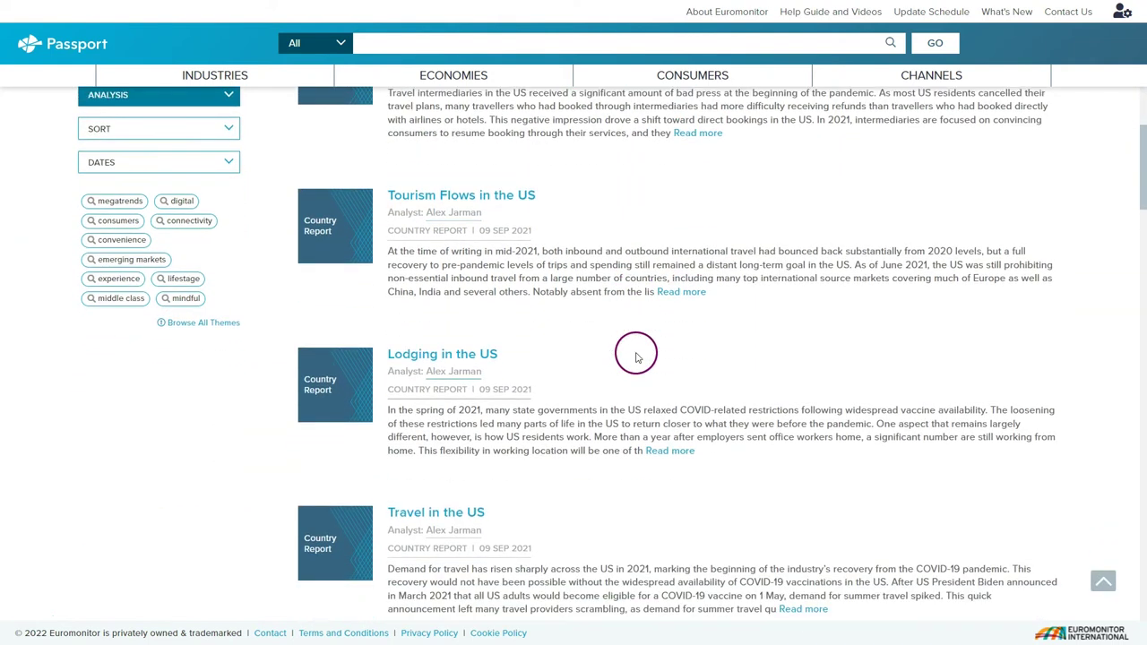
scroll(636, 357, down, 1)
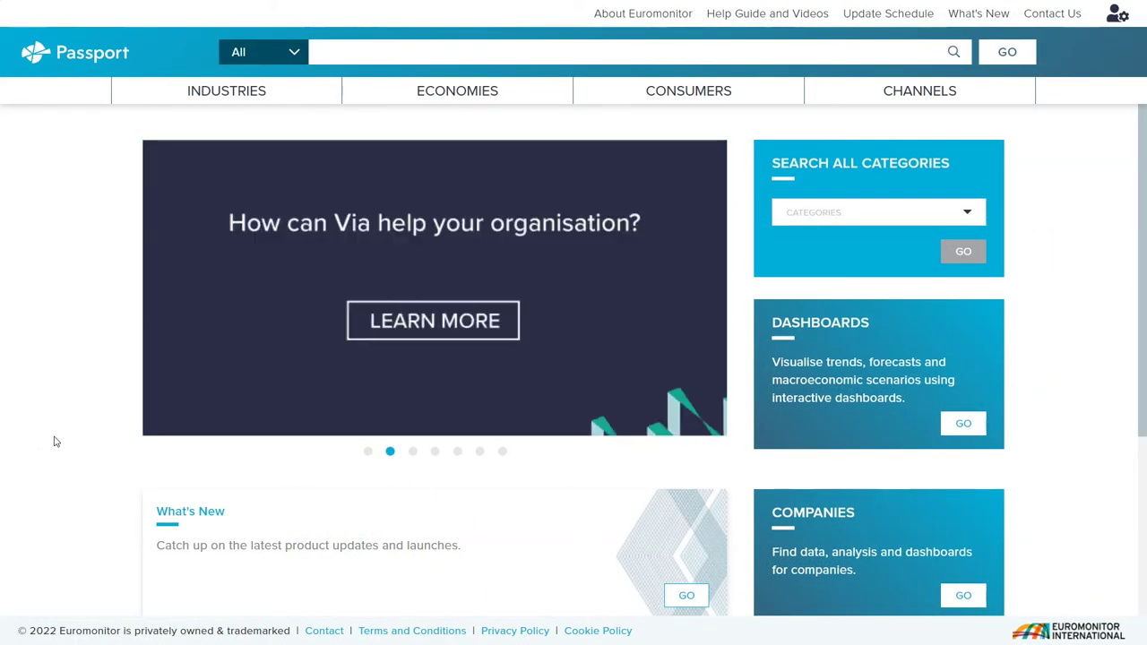
Go to Industries > Services > Travel to show the 2021 Travel Overview map (1,541,601.7 USD million).
click(223, 96)
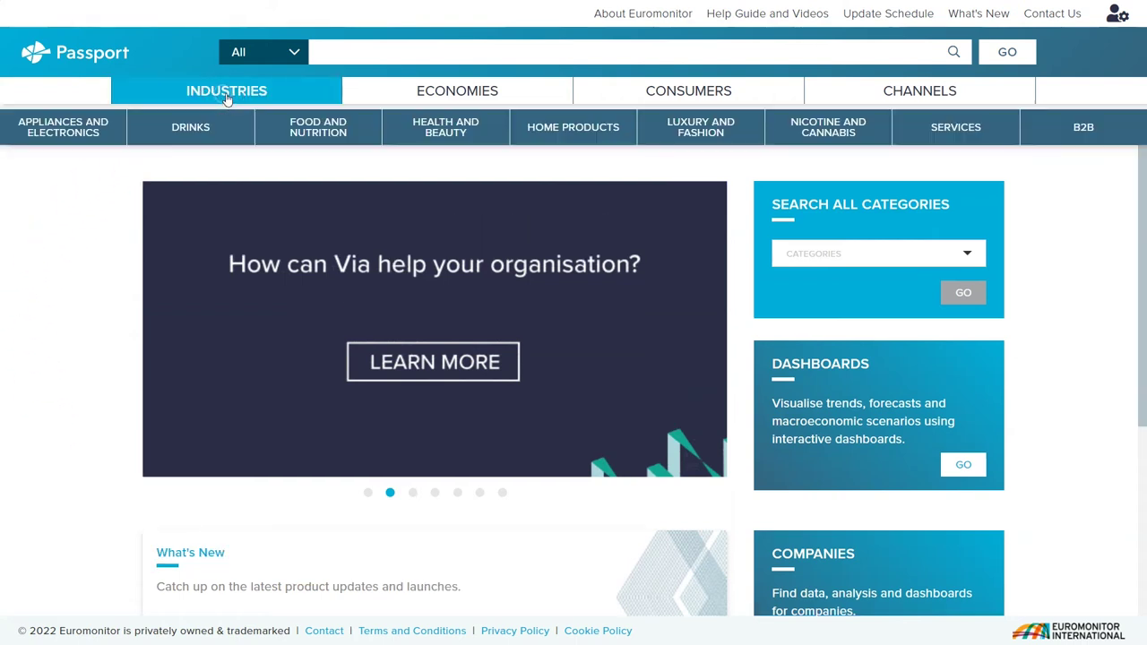
click(952, 128)
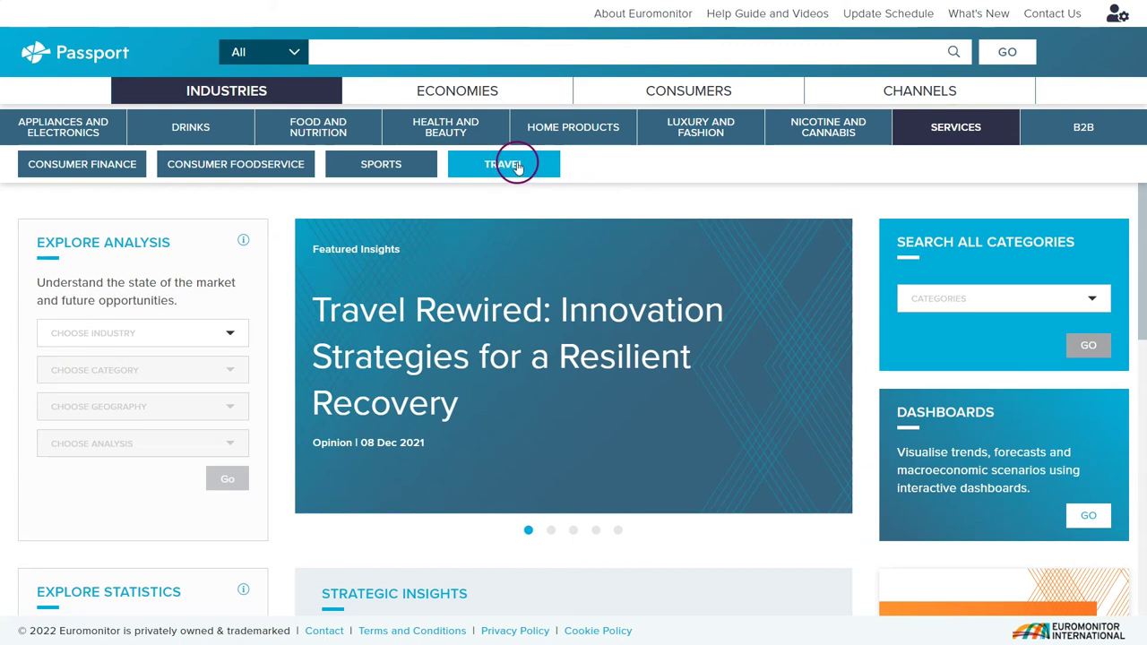
click(517, 165)
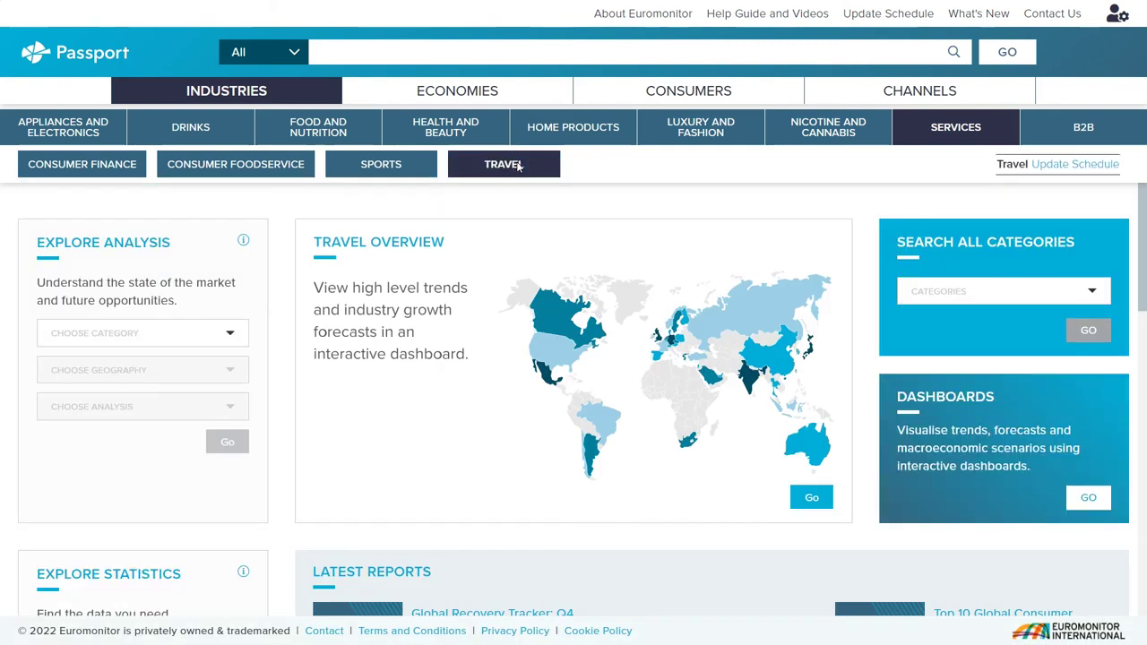
click(502, 171)
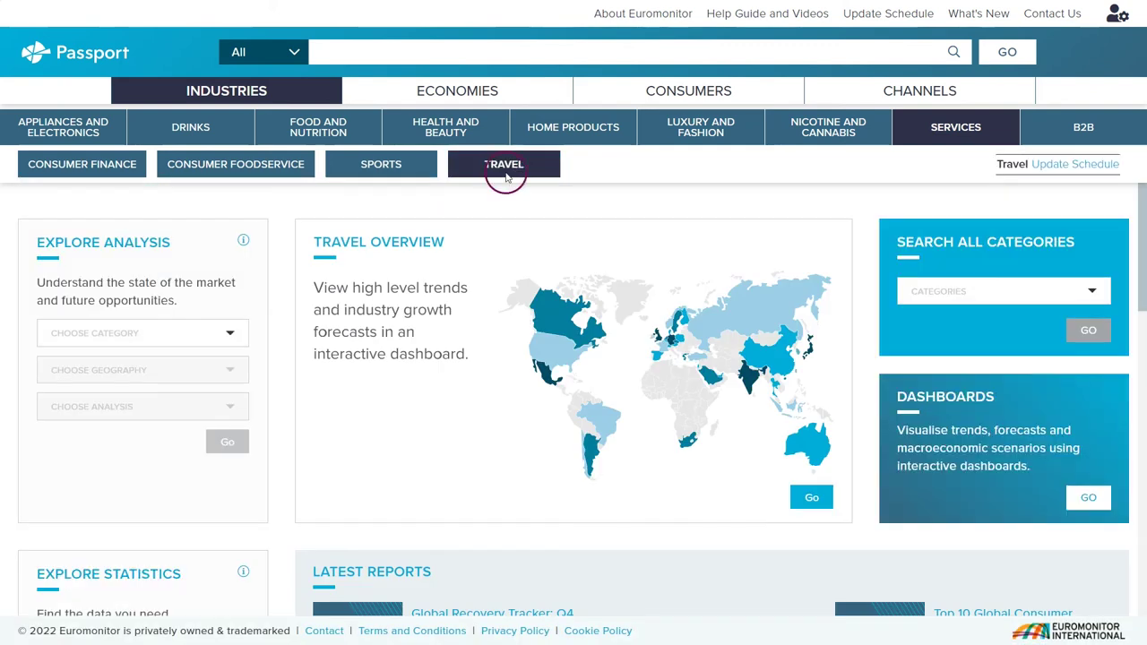
click(815, 506)
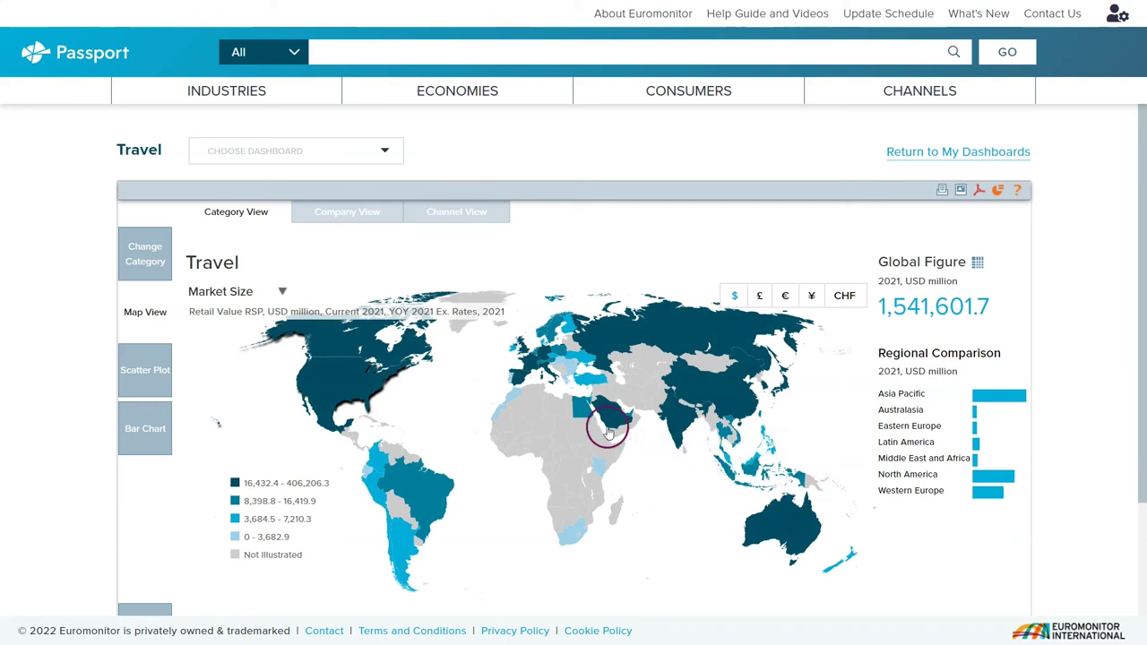
Switch the dashboard map to Online Travel Sales, showing 830,934.4 USD million globally in 2021.
click(137, 257)
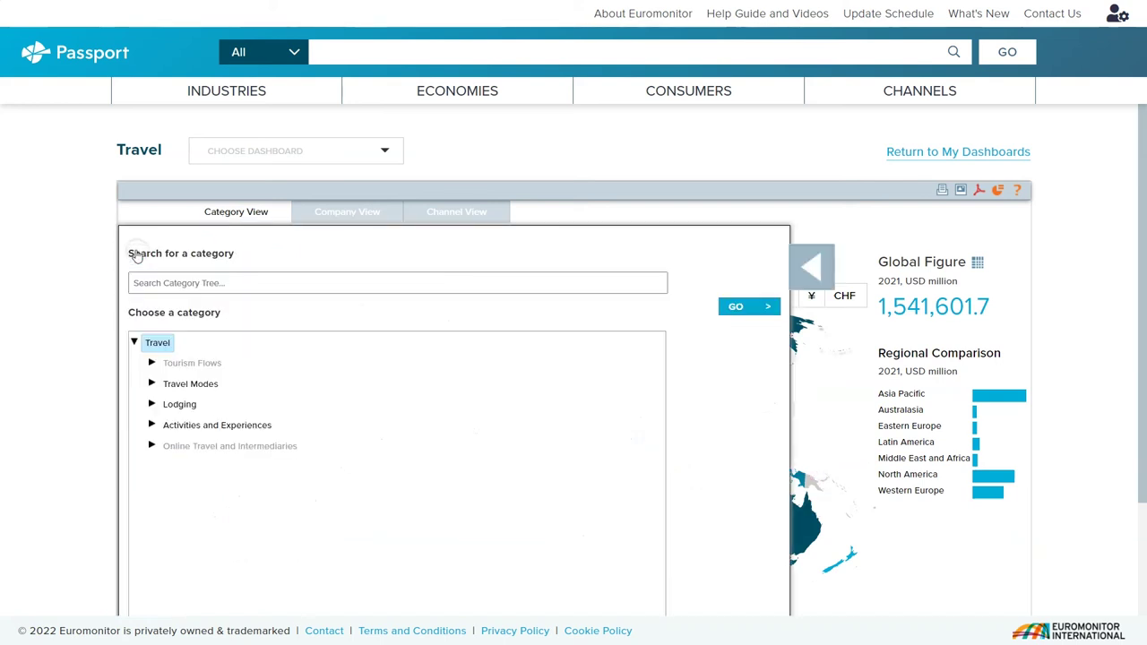
click(152, 445)
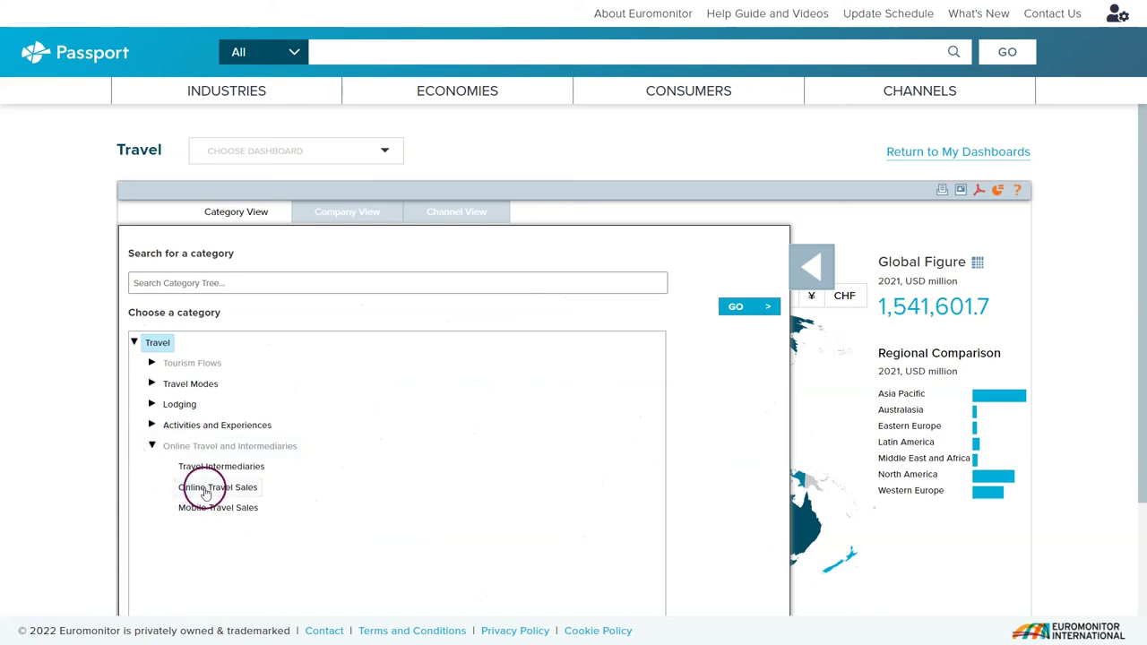
click(208, 488)
click(735, 307)
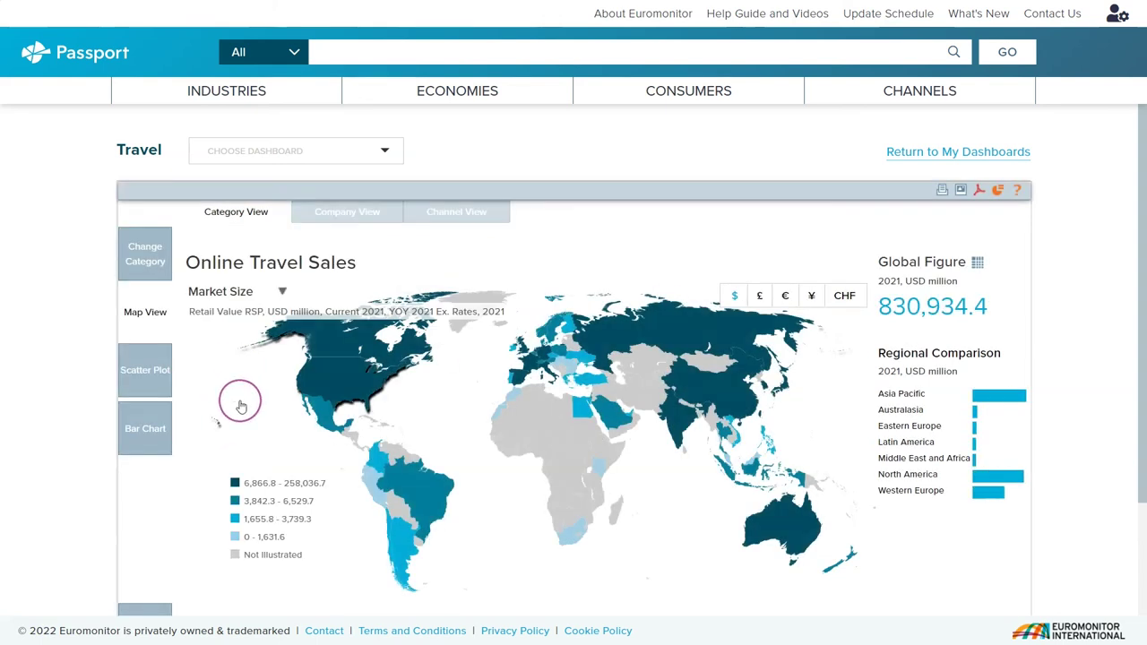
click(246, 474)
click(345, 537)
mouse_move(420, 491)
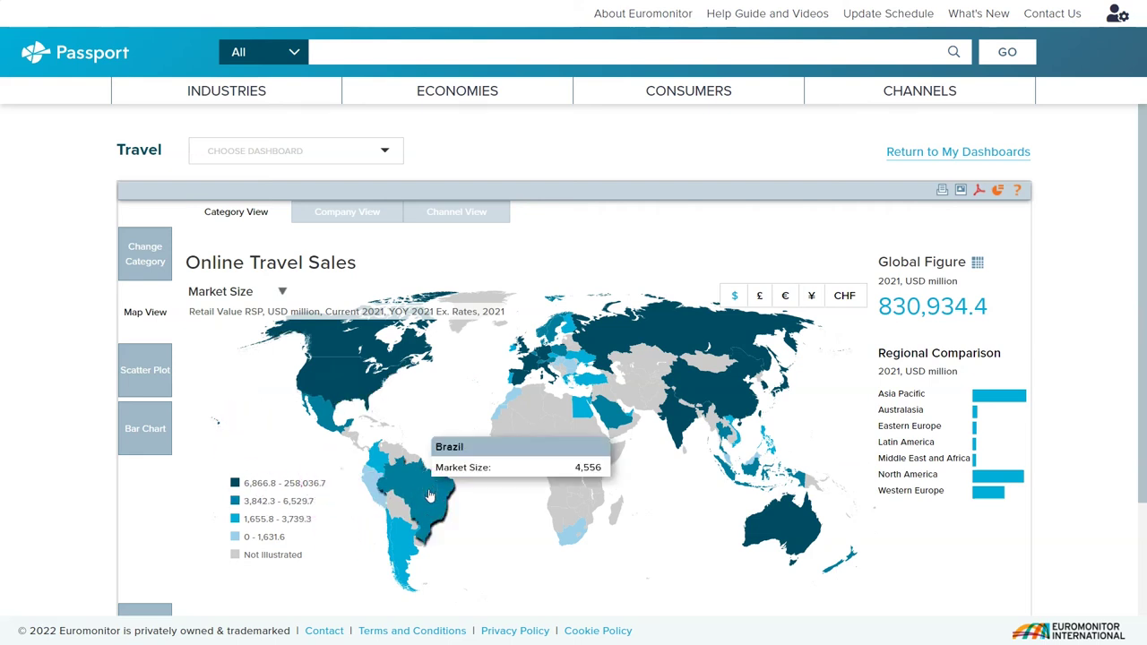
Open Brazil's Online Travel Sales detail, showing 21.42 USD per capita and 22.1% forecast growth.
scroll(430, 495, down, 1)
scroll(331, 529, down, 1)
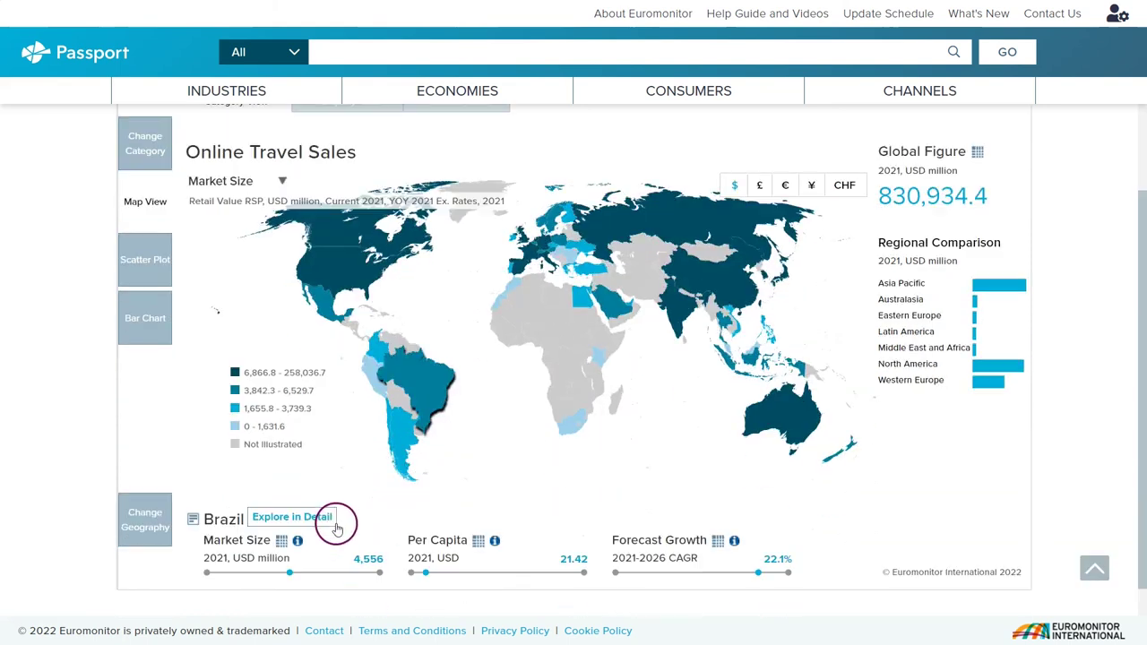
click(301, 515)
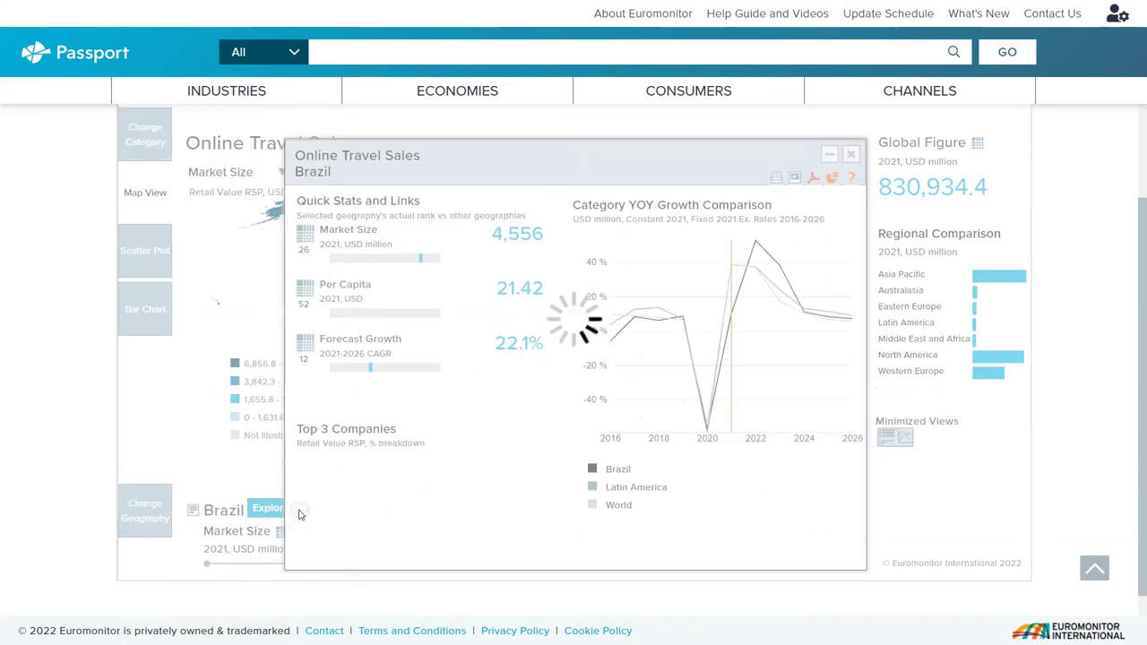